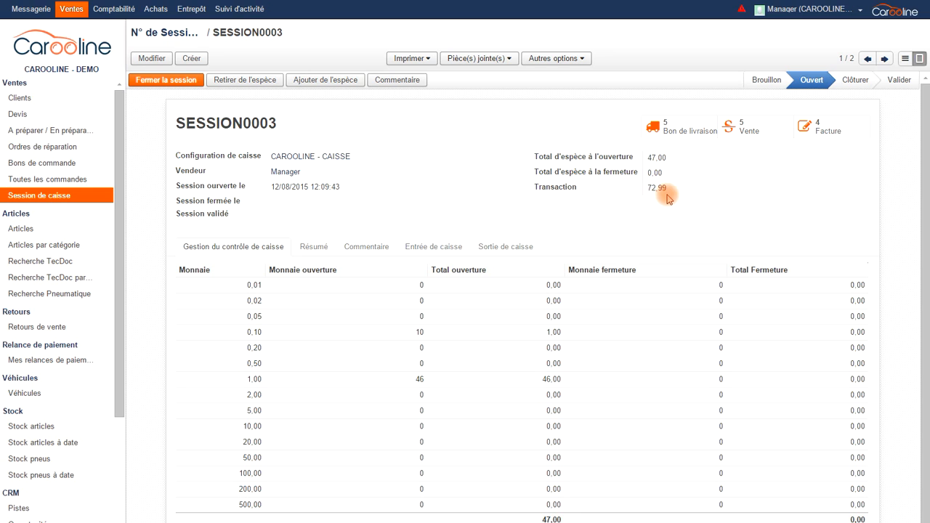
# Review the session's opening cash counts and its summary by payment method, then return to the cash control table.
pyautogui.scroll(-1, 662, 188)
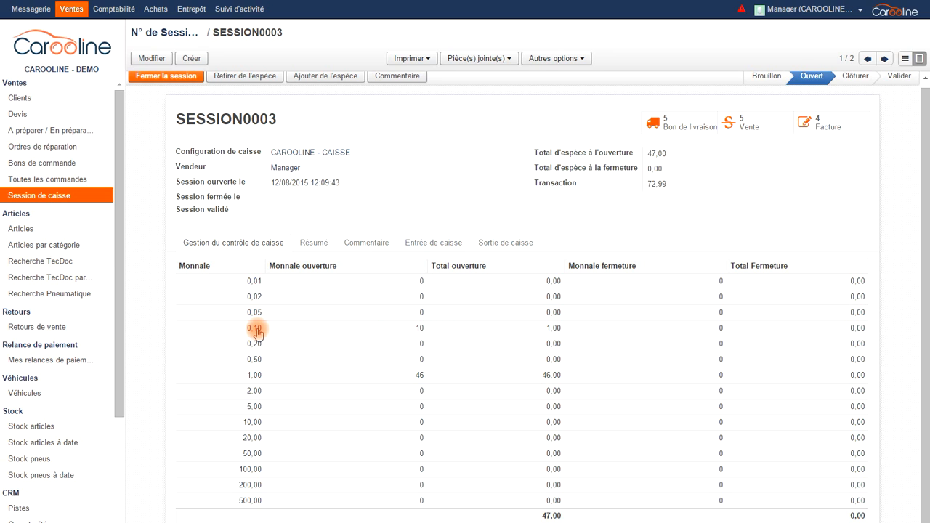
pyautogui.click(314, 245)
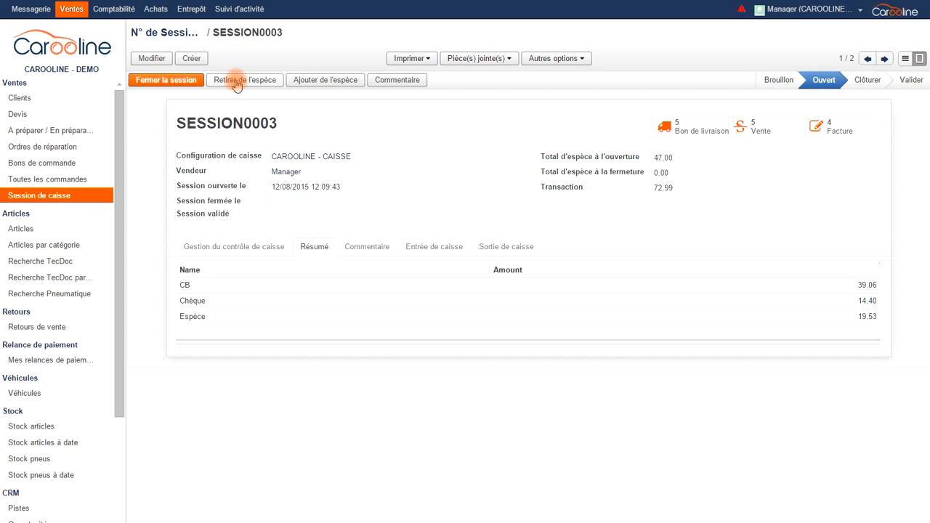
pyautogui.click(254, 249)
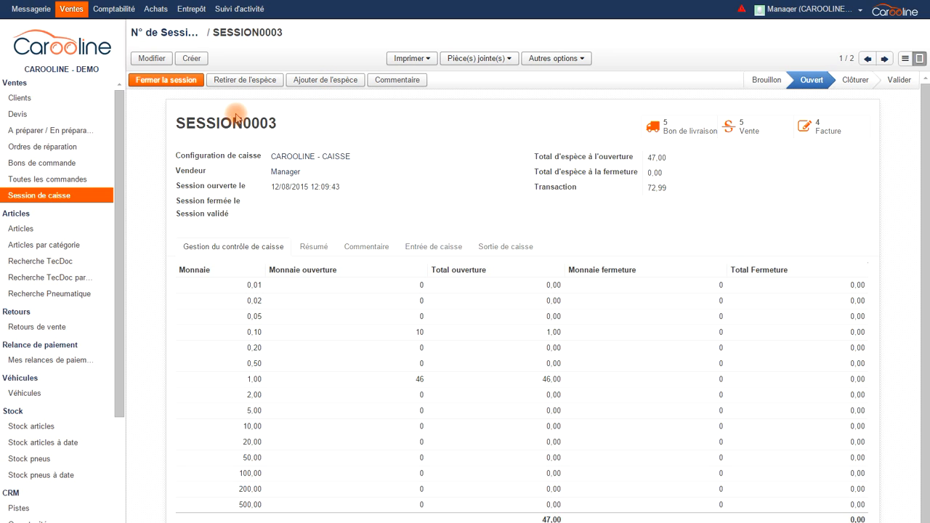
# Close the open cash register session SESSION0003 and confirm the closing.
pyautogui.click(167, 80)
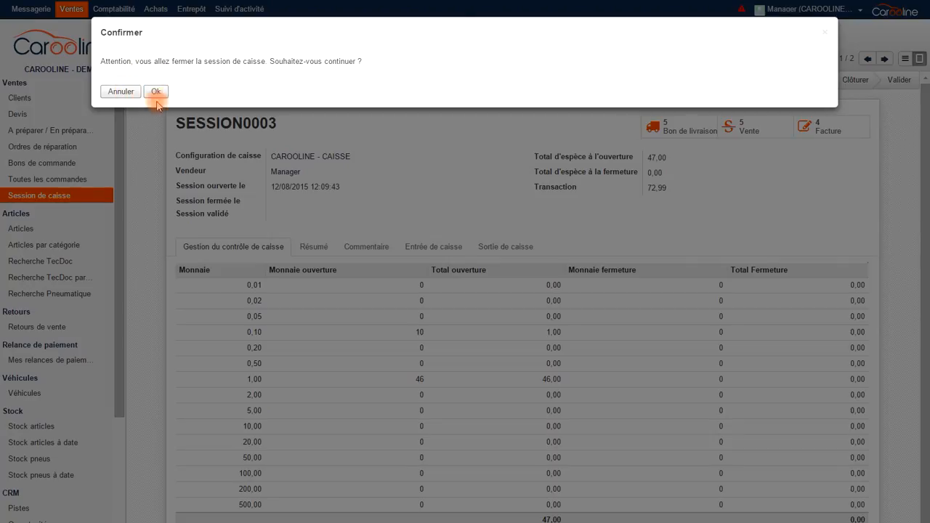
pyautogui.click(154, 96)
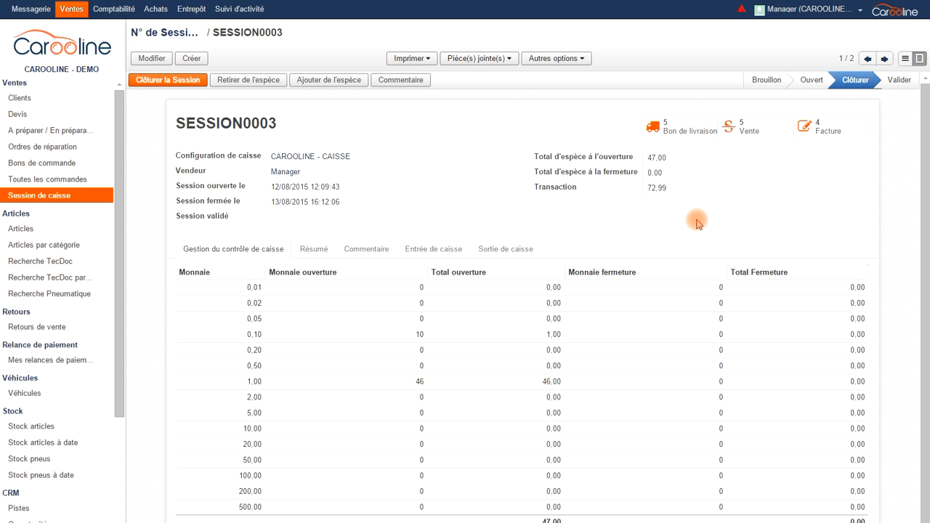
# Record closing cash counts of 3 for 0,01, 12 for 0,50 and 6 for 10,00, and save the session.
pyautogui.scroll(-1, 695, 226)
pyautogui.scroll(1, 694, 226)
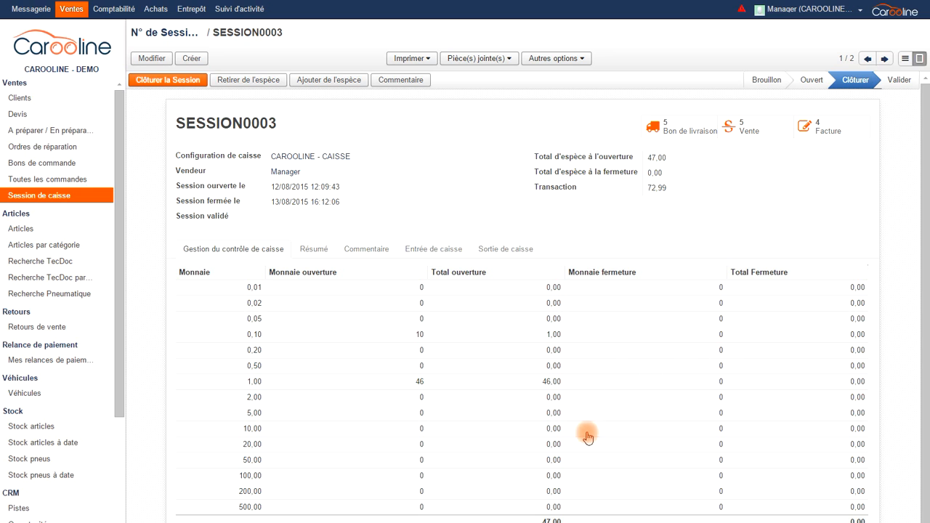
pyautogui.scroll(-1, 525, 490)
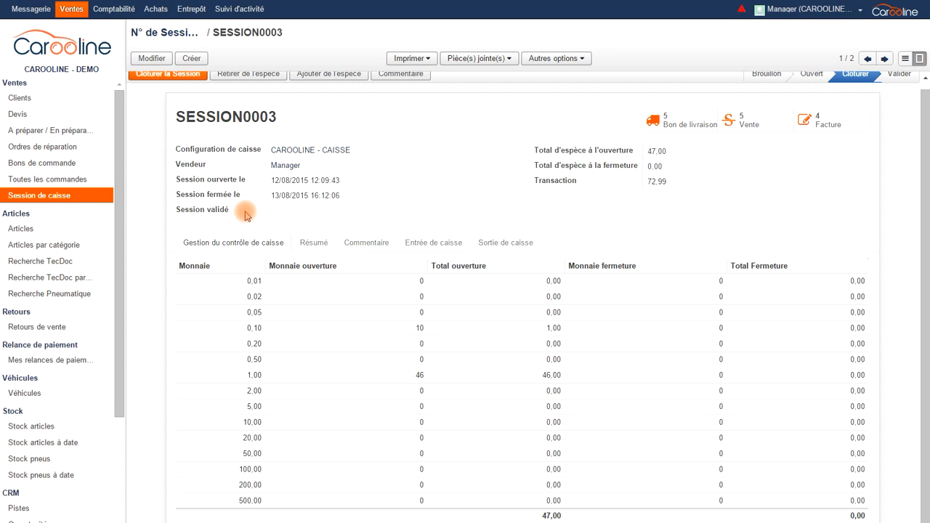
pyautogui.click(153, 58)
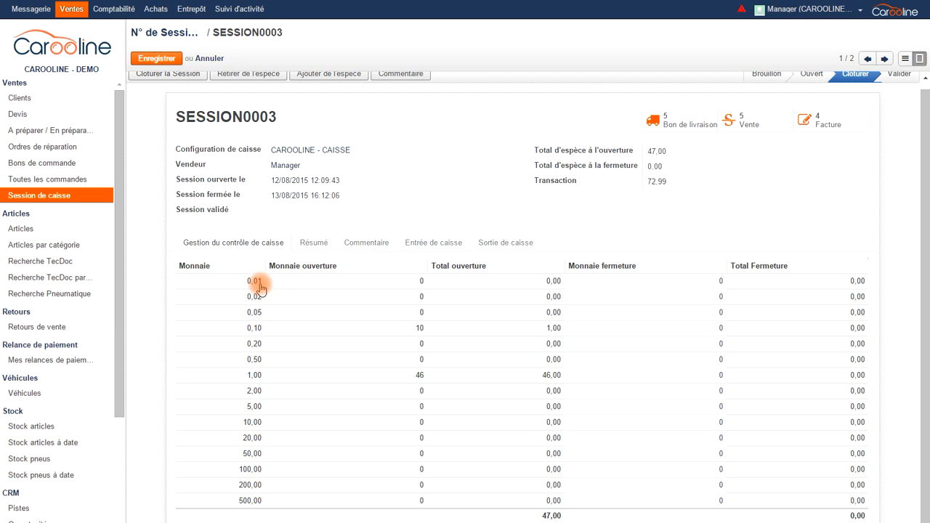
pyautogui.click(609, 279)
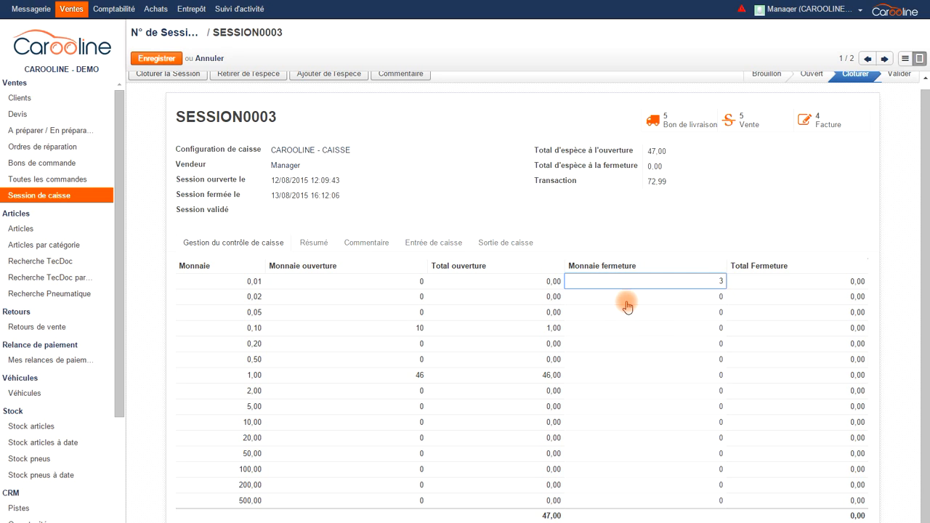
pyautogui.click(664, 366)
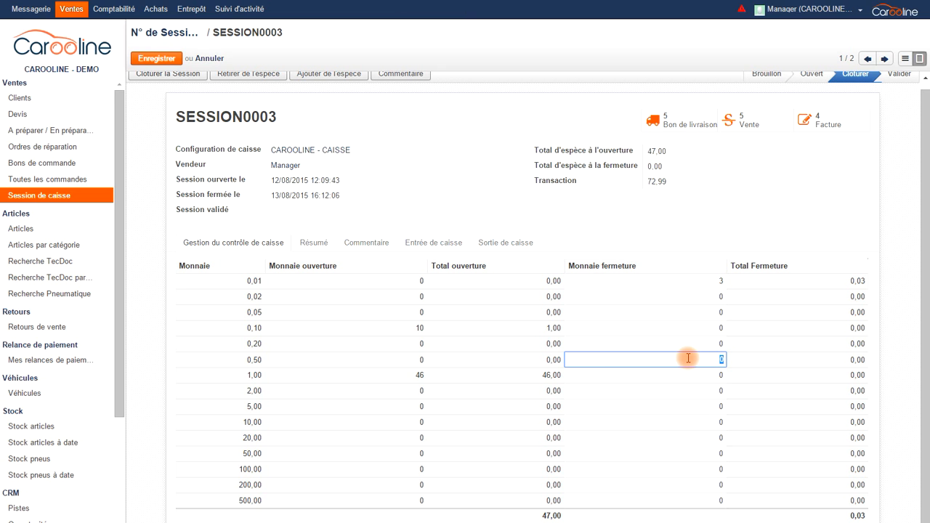
pyautogui.write('12')
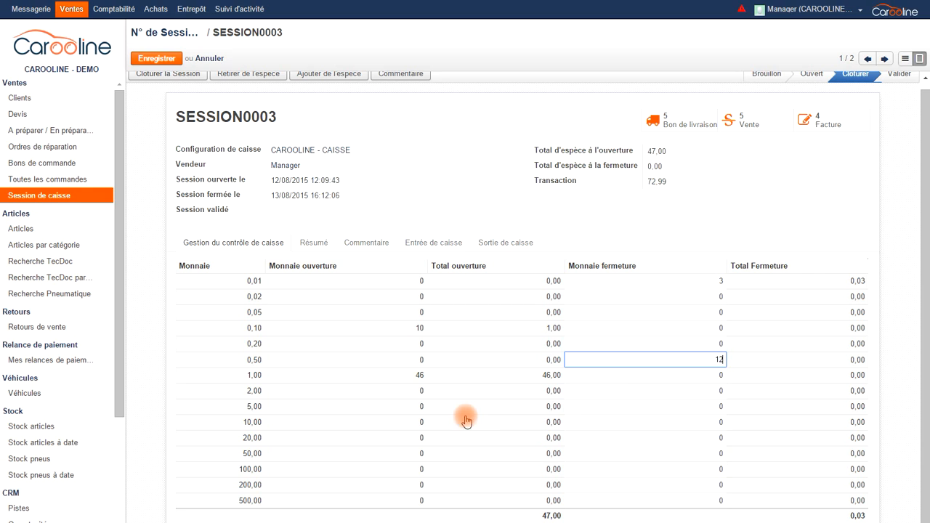
pyautogui.click(600, 421)
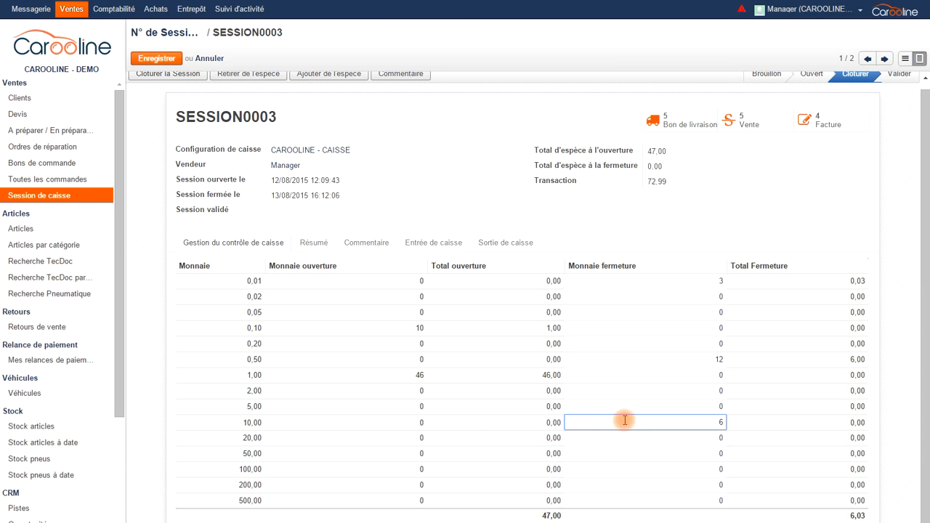
pyautogui.click(157, 58)
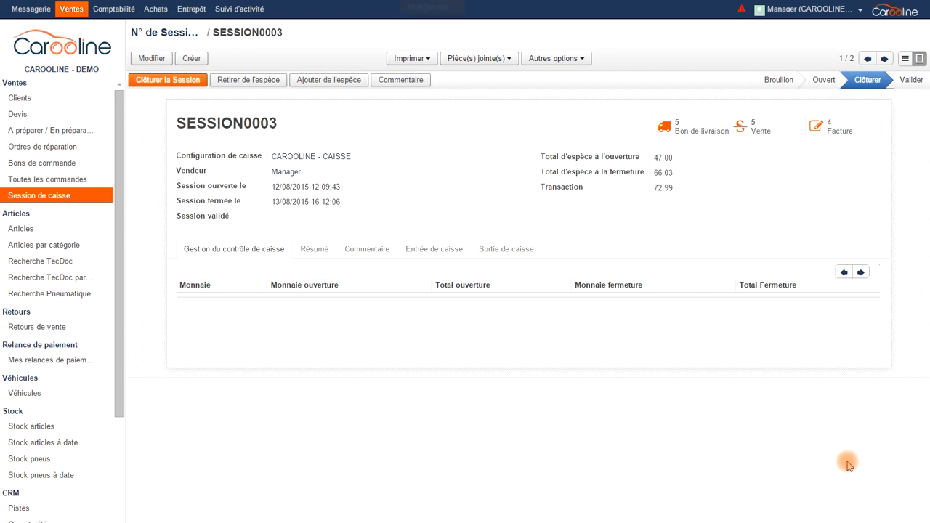
# Compare the saved closing cash counts with the session's summary by payment method.
pyautogui.scroll(-1, 806, 414)
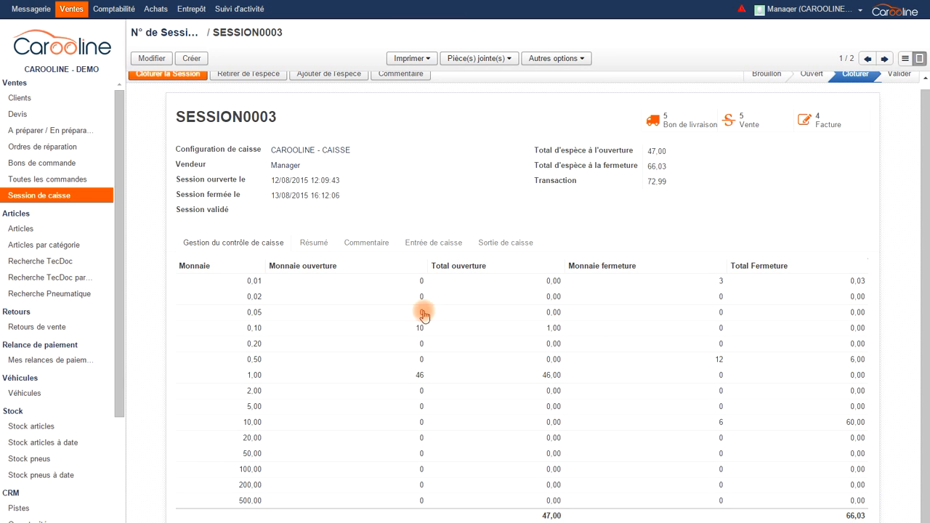
pyautogui.click(317, 247)
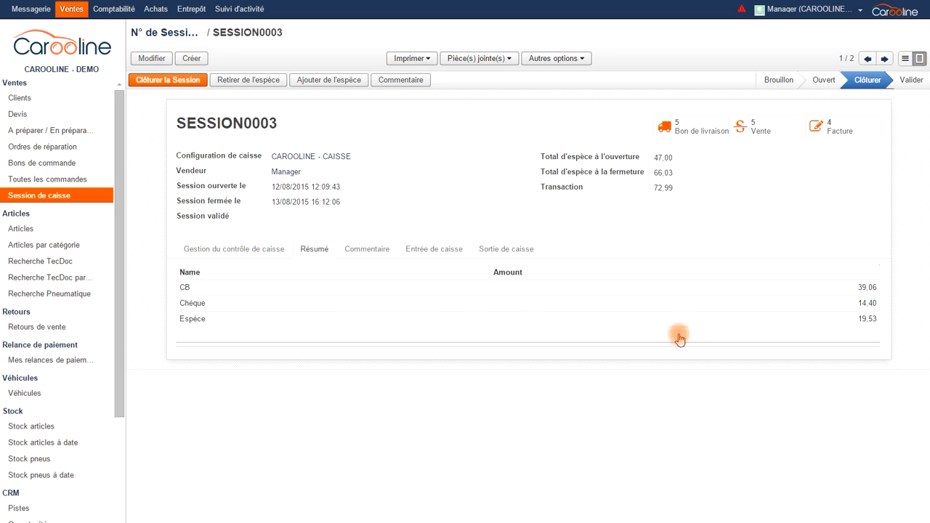
pyautogui.click(259, 250)
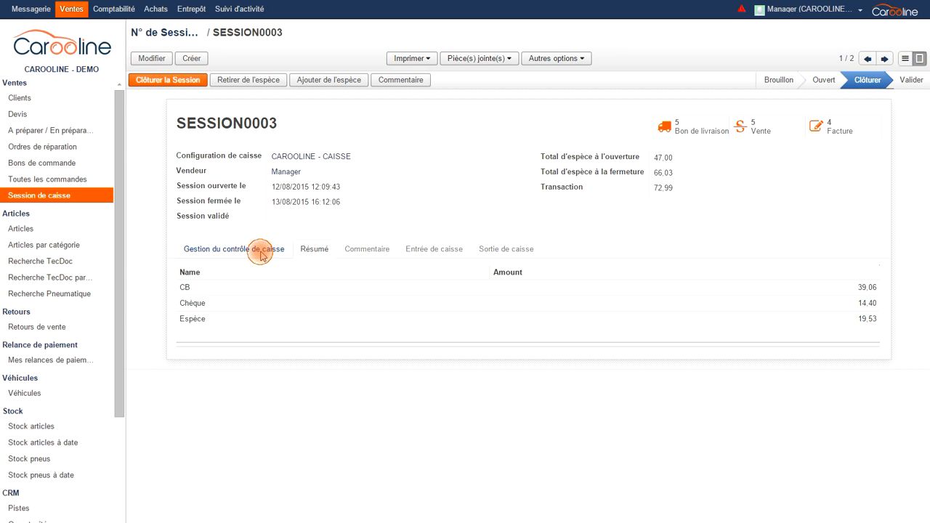
# Correct the closing count of the 0,50 denomination to 13 and save the session.
pyautogui.click(155, 59)
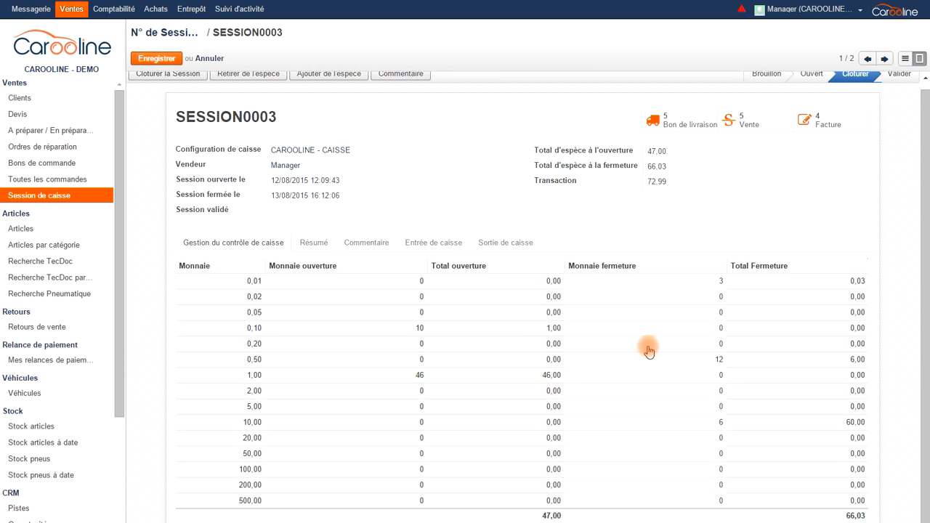
pyautogui.click(679, 361)
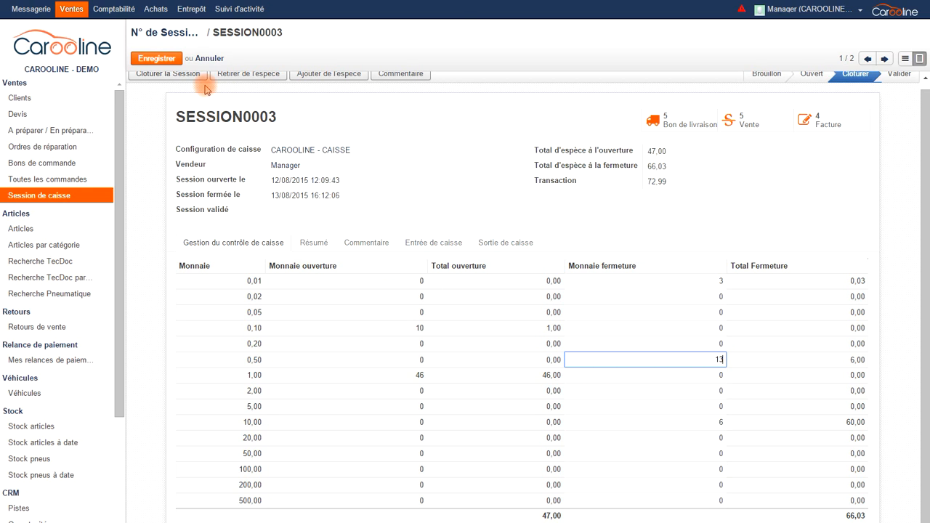
pyautogui.click(160, 60)
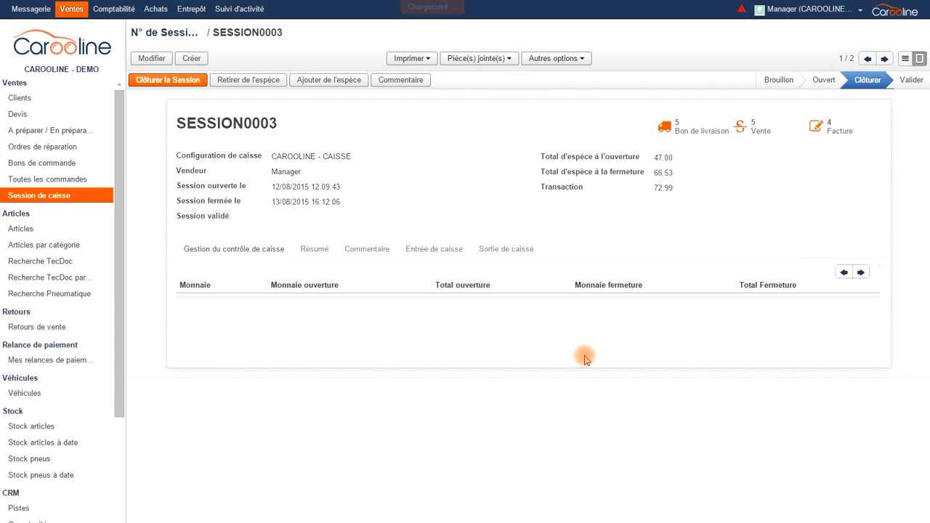
pyautogui.scroll(-1, 677, 385)
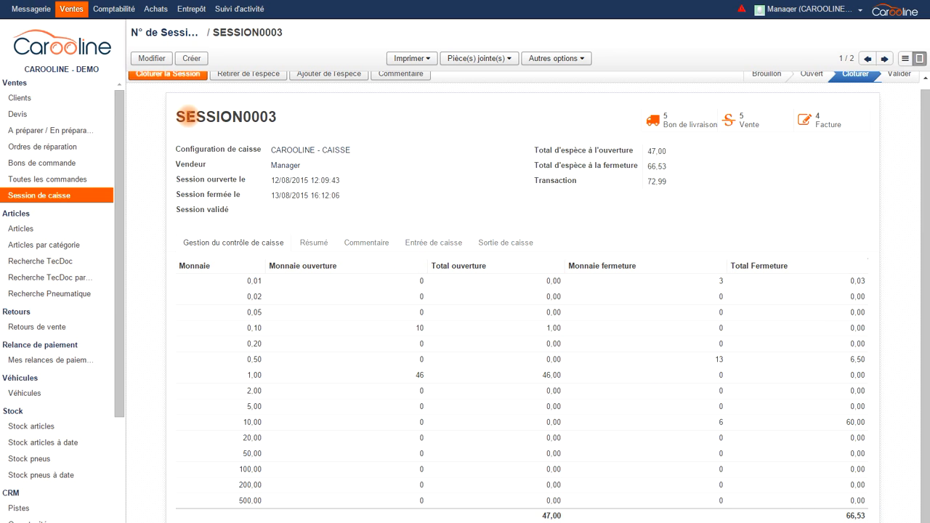
# Finalize the session with the Clôturer operation, confirm it, and review the validated cash totals.
pyautogui.click(171, 77)
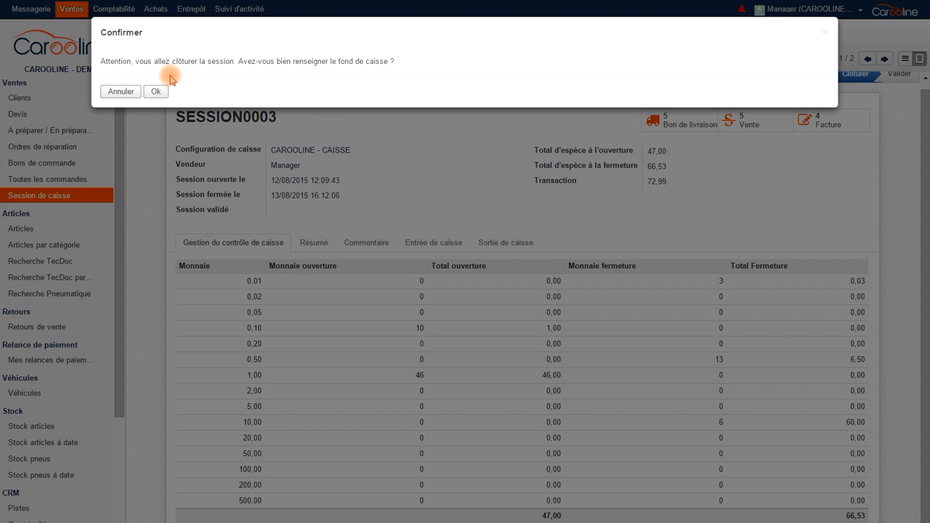
pyautogui.click(154, 91)
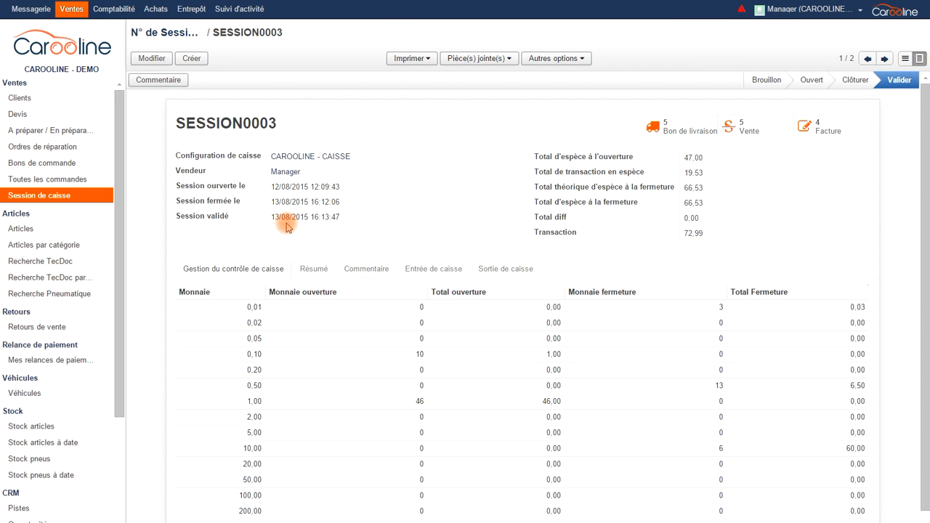
pyautogui.scroll(-1, 384, 219)
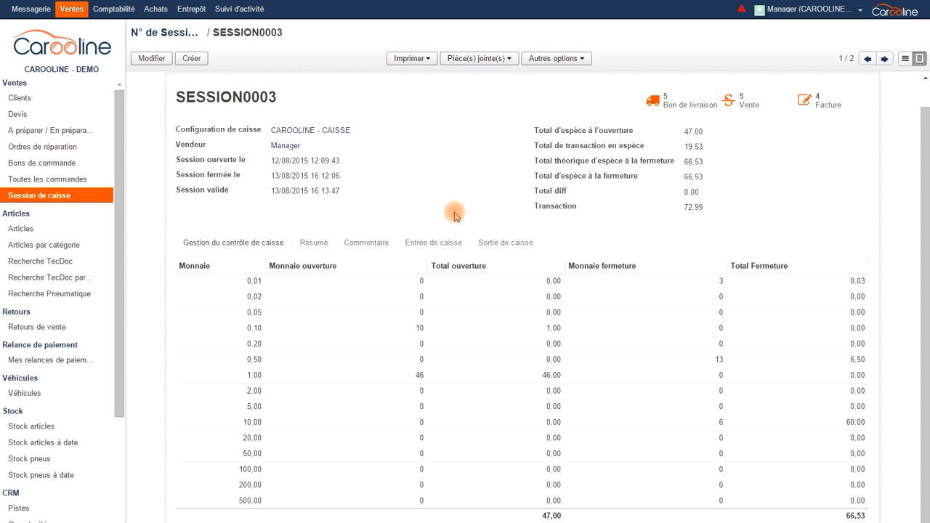
pyautogui.scroll(1, 454, 215)
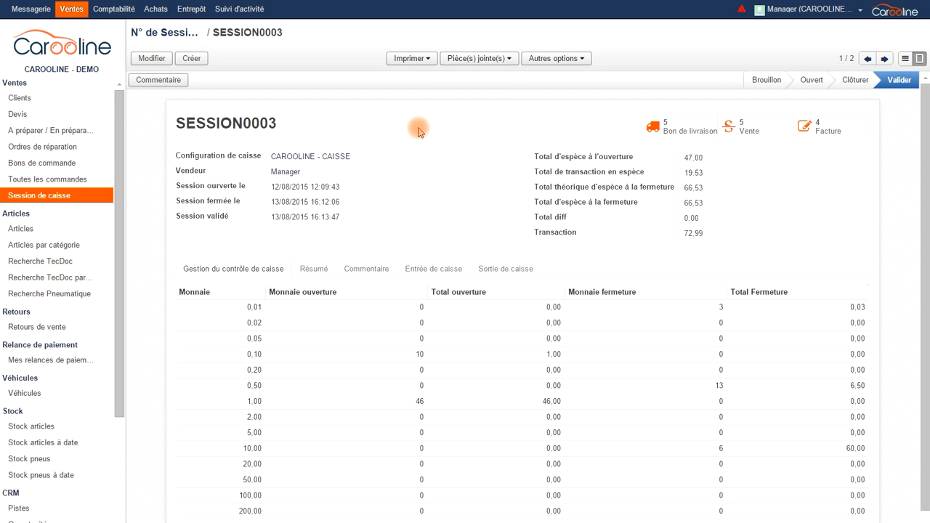
# Generate the Feuille de caisse report for the session, view its PDF, and close it.
pyautogui.click(428, 59)
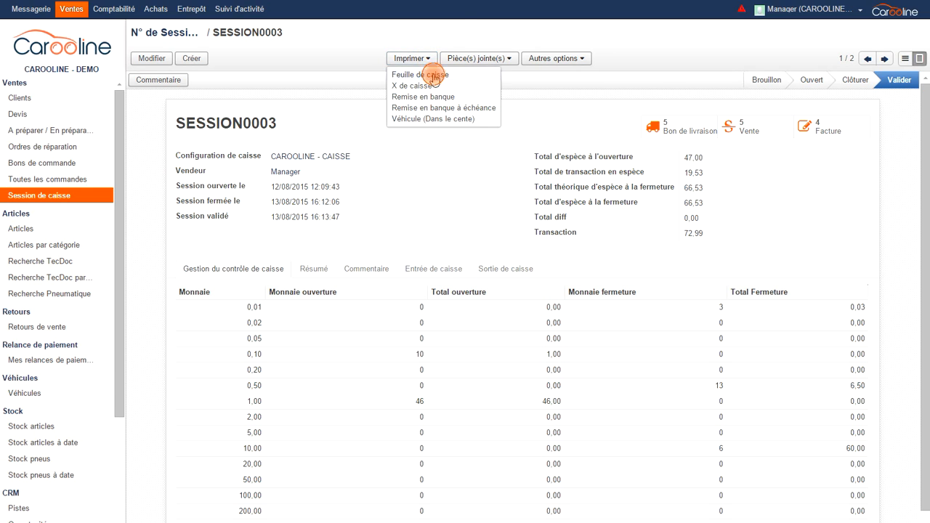
pyautogui.click(434, 75)
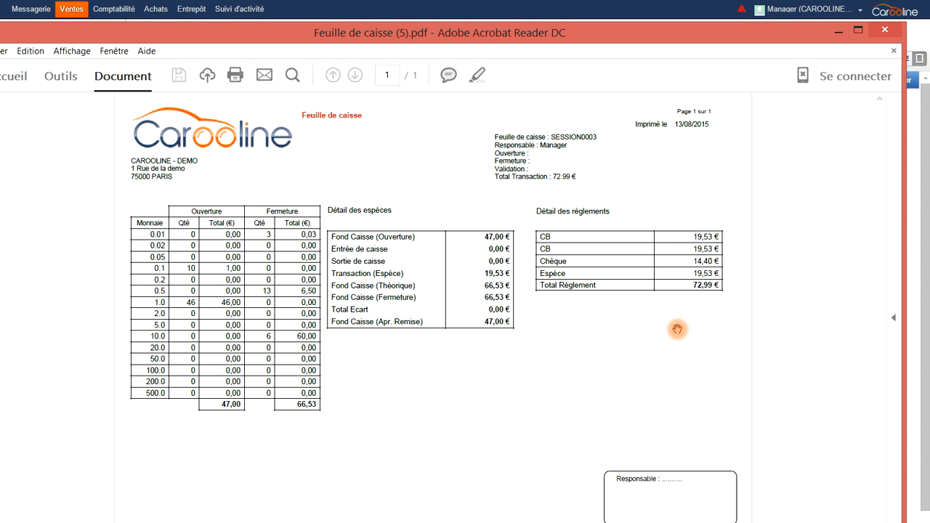
pyautogui.click(884, 31)
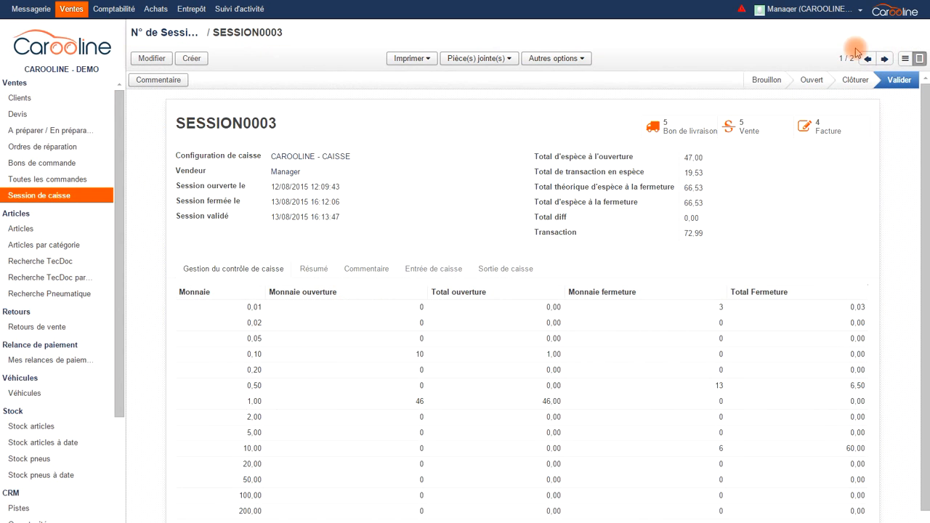
# Generate the X de caisse report for the session and collapse the tools pane beside its PDF.
pyautogui.click(423, 58)
pyautogui.click(425, 88)
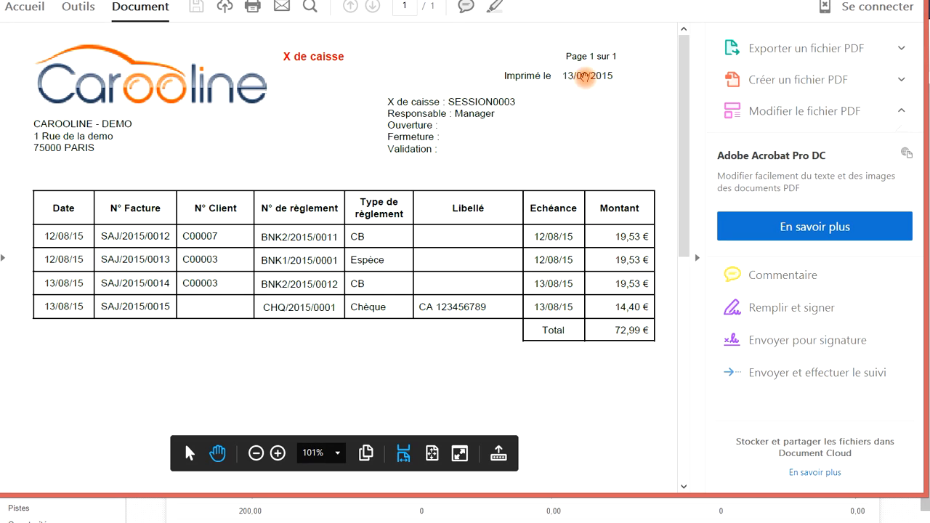
pyautogui.click(696, 190)
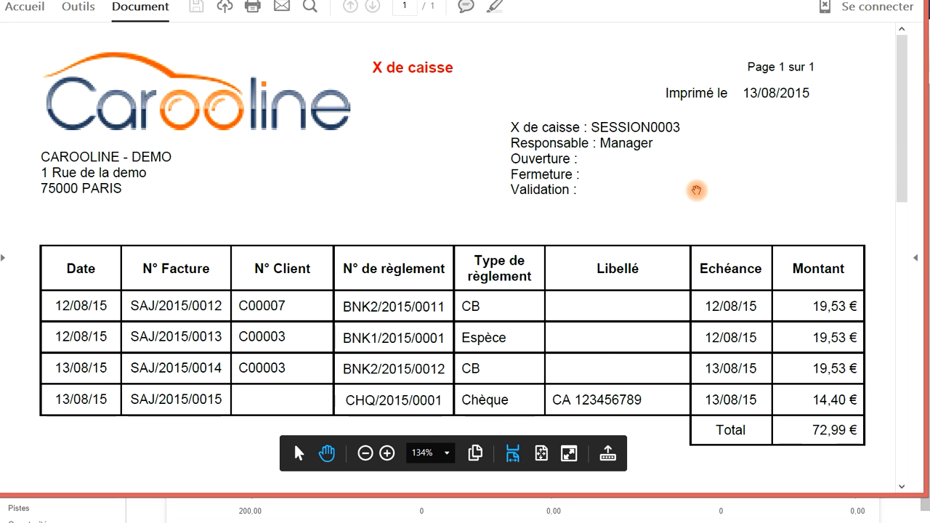